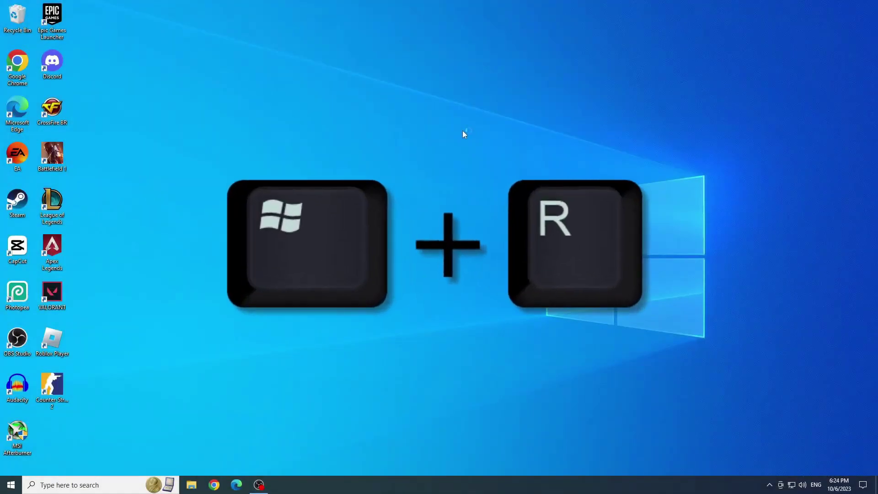
# Bring up the Run dialog to reach %localappdata%
pyautogui.press('super+r')
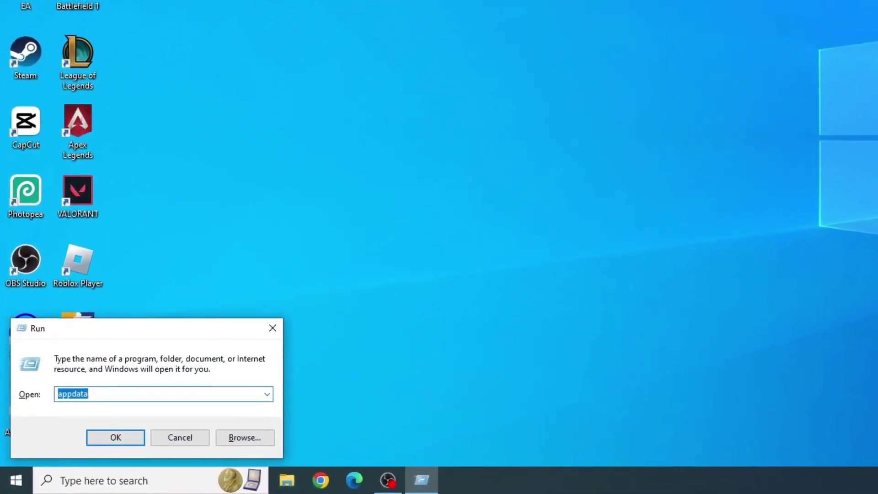
pyautogui.write('%locala')
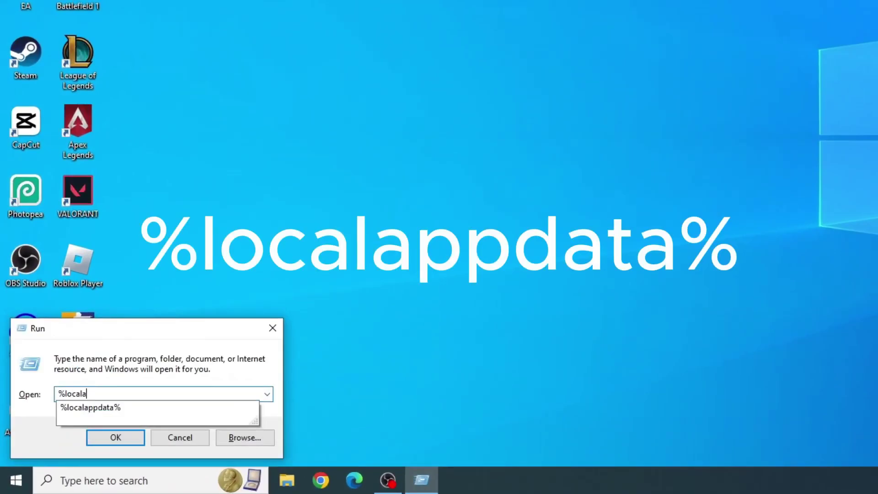
pyautogui.write('ppdata%')
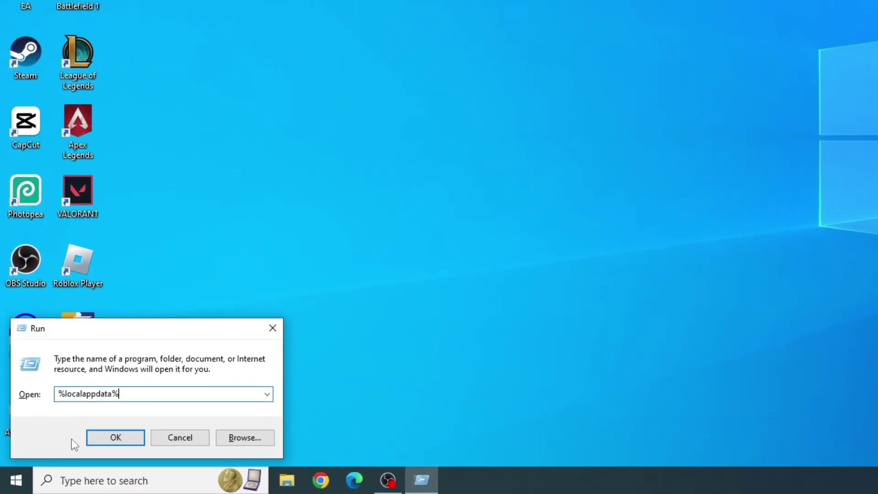
# Delete the EADesktop, EALaunchHelper and Electronic Arts folders from AppData\Local
pyautogui.click(115, 438)
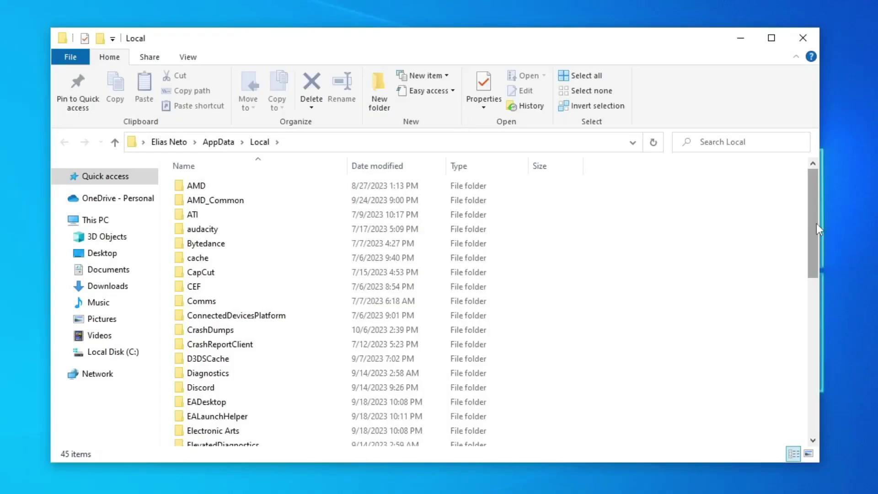
pyautogui.moveTo(816, 223); pyautogui.dragTo(807, 276)
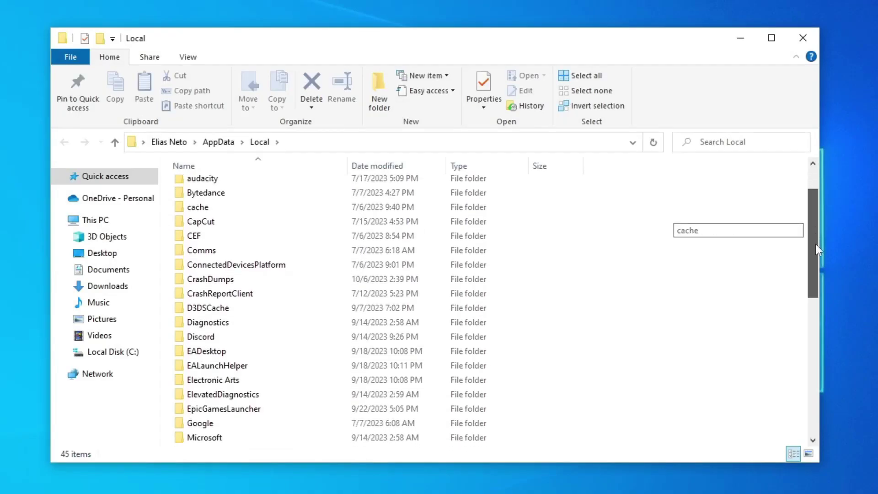
pyautogui.moveTo(586, 303); pyautogui.dragTo(566, 270)
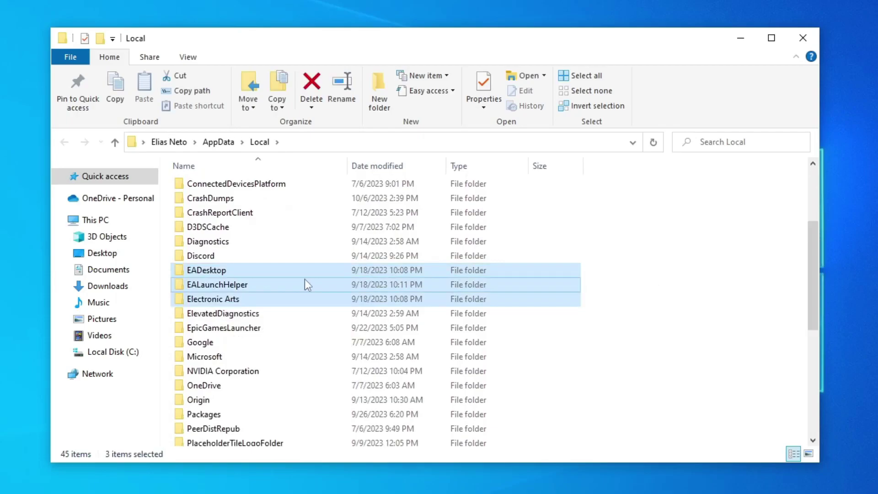
pyautogui.rightClick(217, 285)
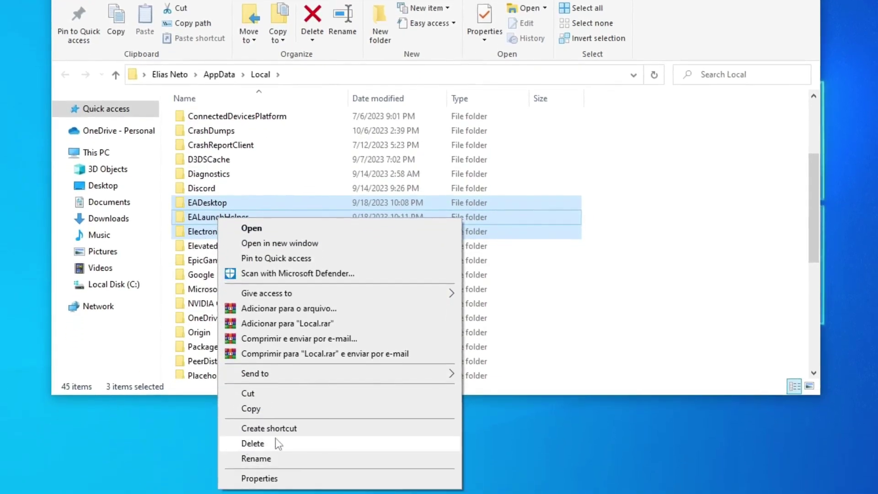
pyautogui.click(292, 442)
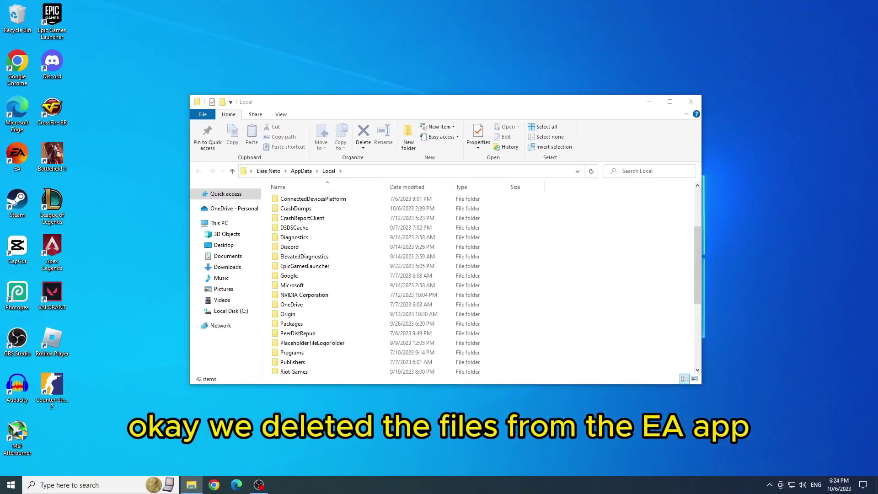
pyautogui.scroll(3, 480, 274)
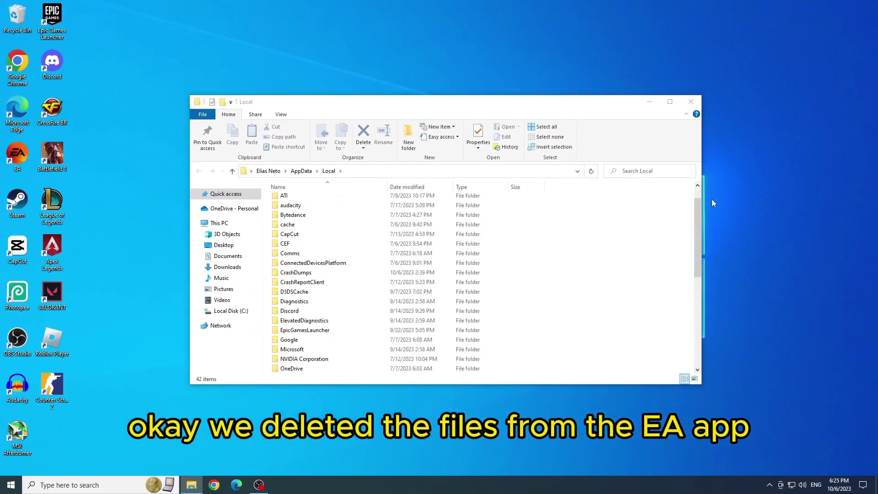
# Close the Local folder window and move the EA shortcut into open desktop space
pyautogui.click(689, 102)
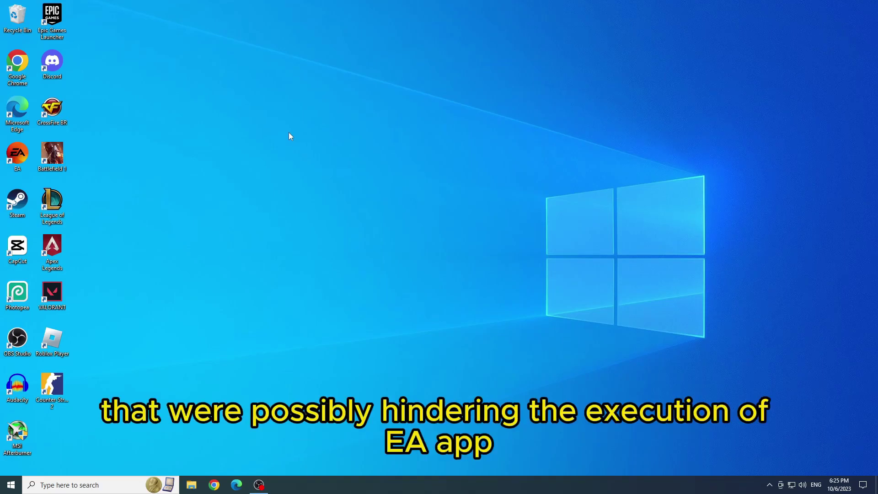
pyautogui.moveTo(17, 156); pyautogui.dragTo(364, 110)
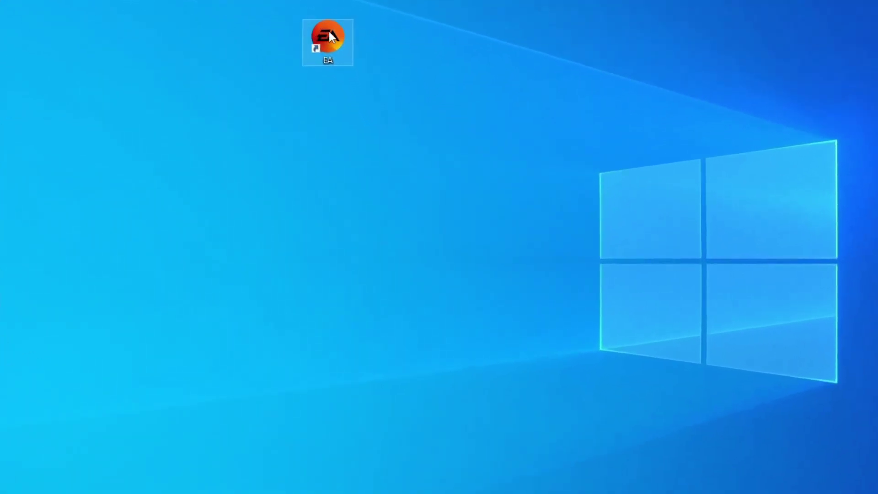
# Enable 'Run this program as an administrator' in the EA shortcut's Compatibility properties
pyautogui.rightClick(329, 31)
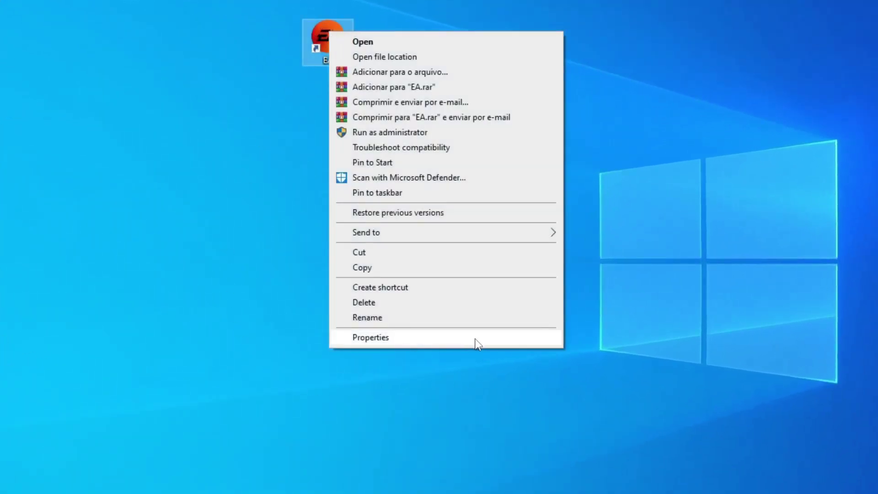
pyautogui.click(461, 338)
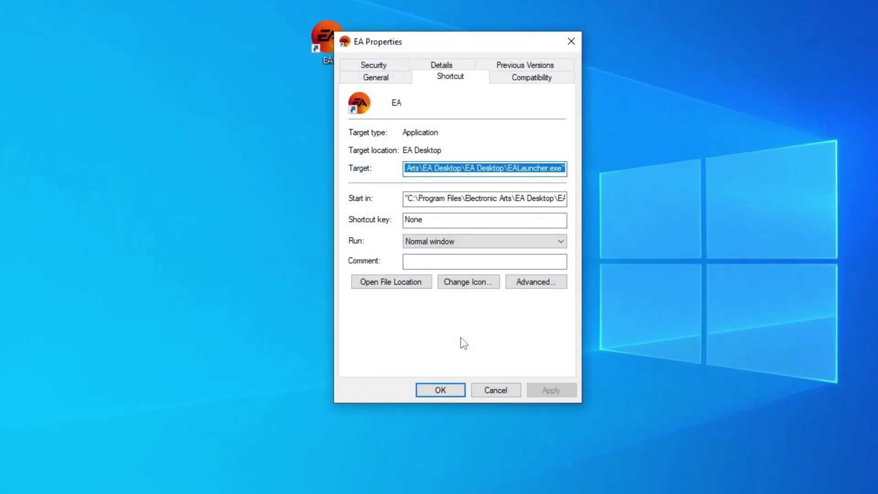
pyautogui.click(536, 77)
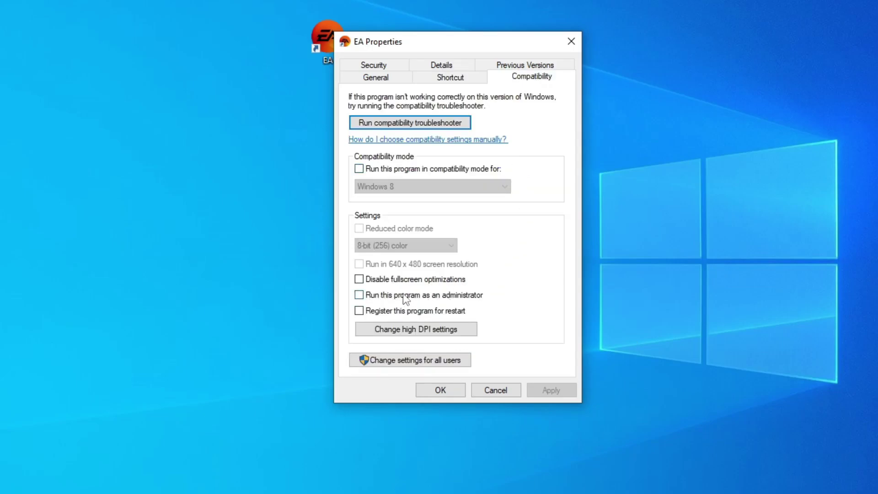
pyautogui.click(419, 297)
pyautogui.click(563, 391)
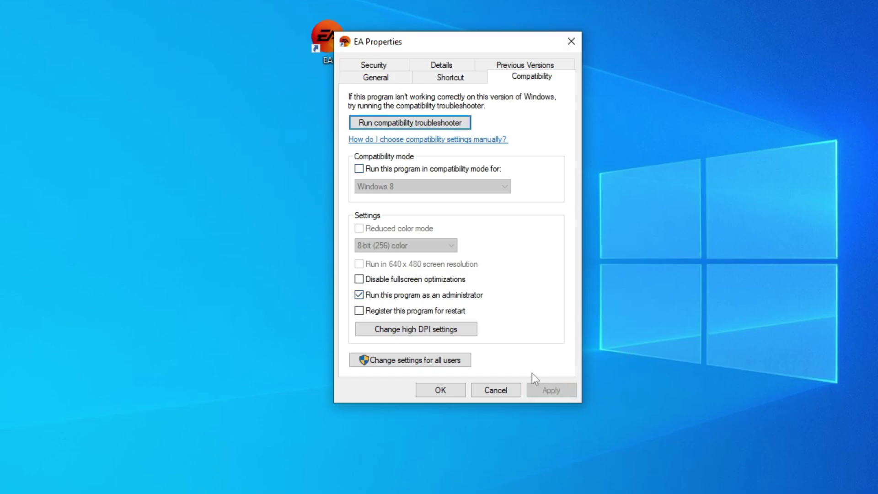
pyautogui.click(439, 390)
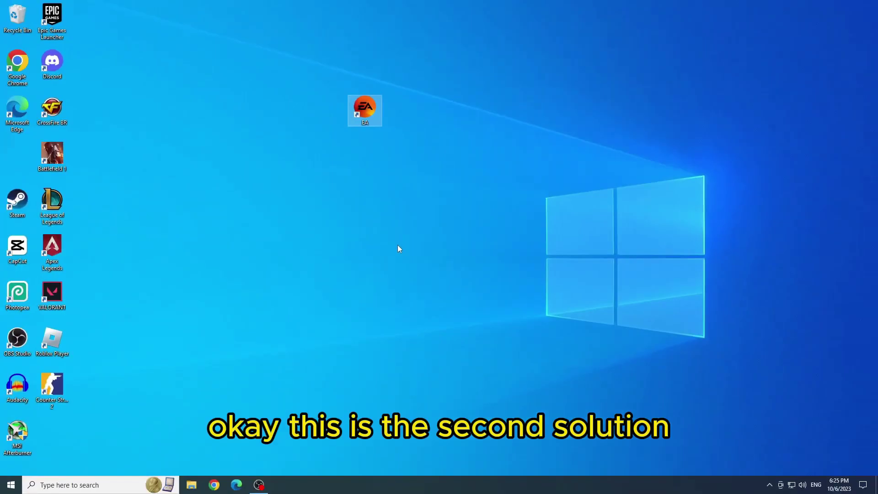